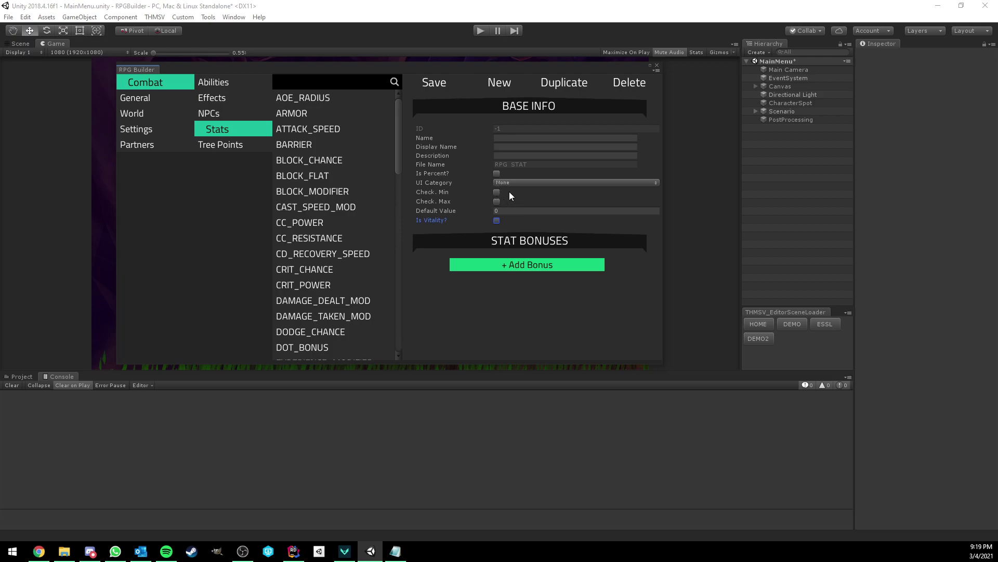
# - Add three stat bonuses to the new, unnamed stat
pyautogui.click(510, 267)
pyautogui.click(510, 268)
pyautogui.click(510, 267)
pyautogui.scroll(-1, 512, 267)
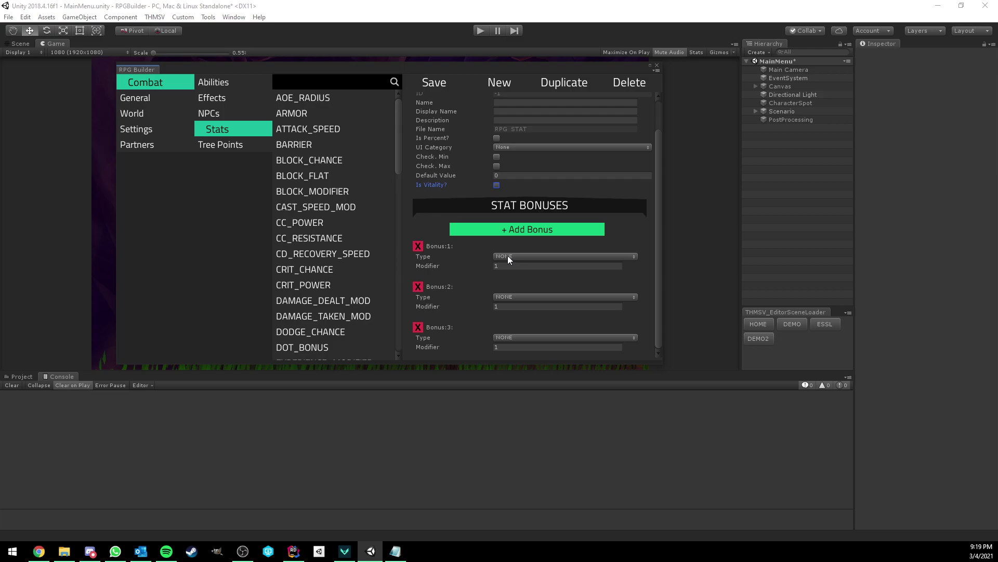
pyautogui.click(508, 255)
pyautogui.click(469, 258)
pyautogui.scroll(1, 479, 167)
pyautogui.scroll(-1, 509, 234)
pyautogui.click(509, 265)
pyautogui.scroll(1, 483, 254)
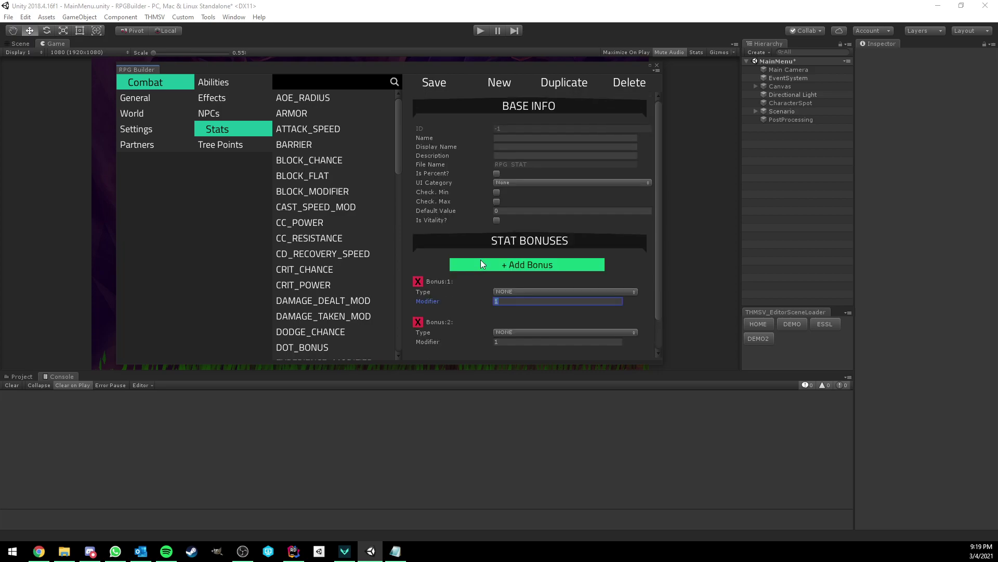
# - Set both the name and the display name of the stat to Strength
pyautogui.click(516, 141)
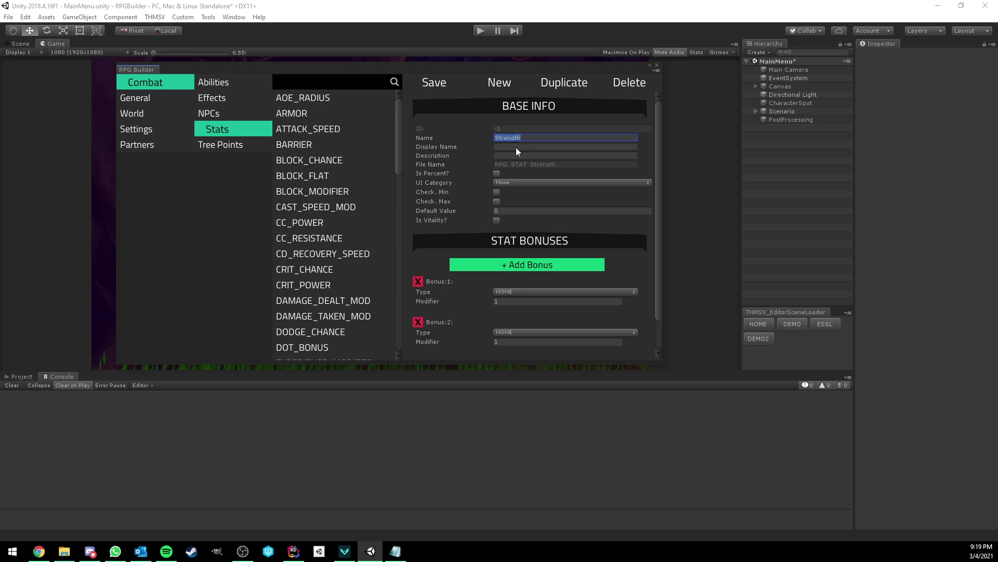
pyautogui.click(516, 147)
pyautogui.write('Strength')
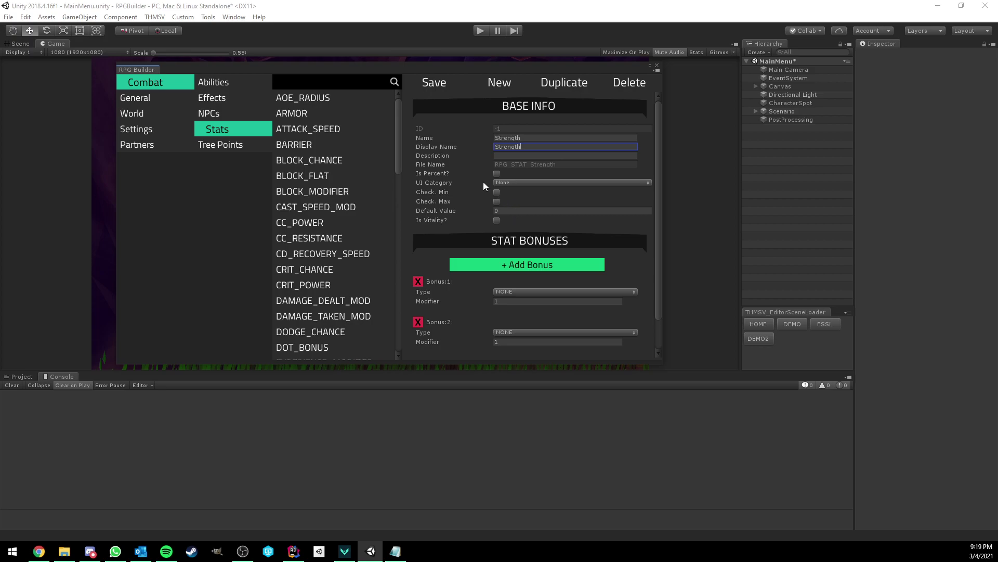
# - Set the first bonus to type BASE_DAMAGE_TYPE with function PHYSICAL_DAMAGE, and remove the other two bonuses
pyautogui.scroll(-2, 488, 224)
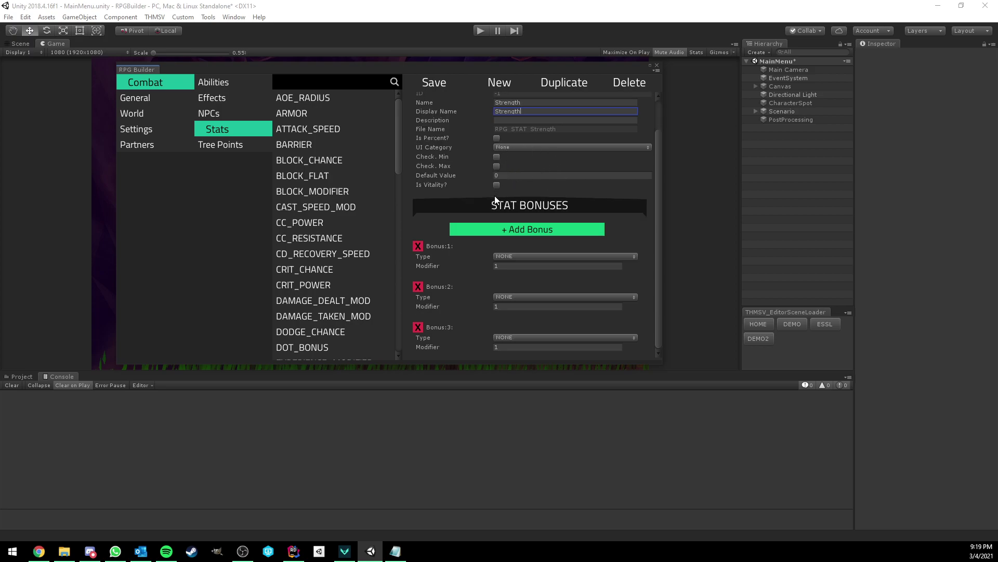
pyautogui.click(513, 256)
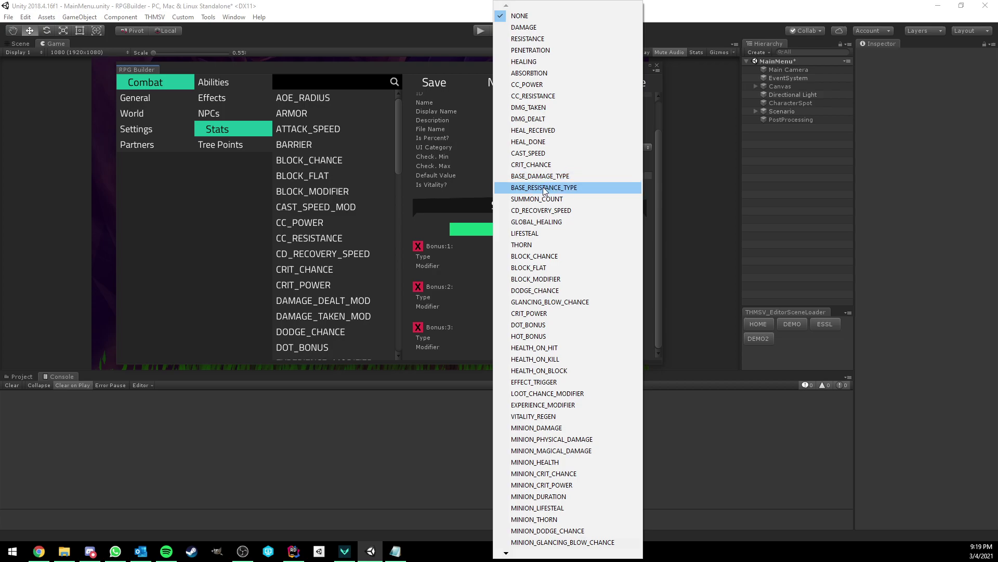
pyautogui.click(535, 177)
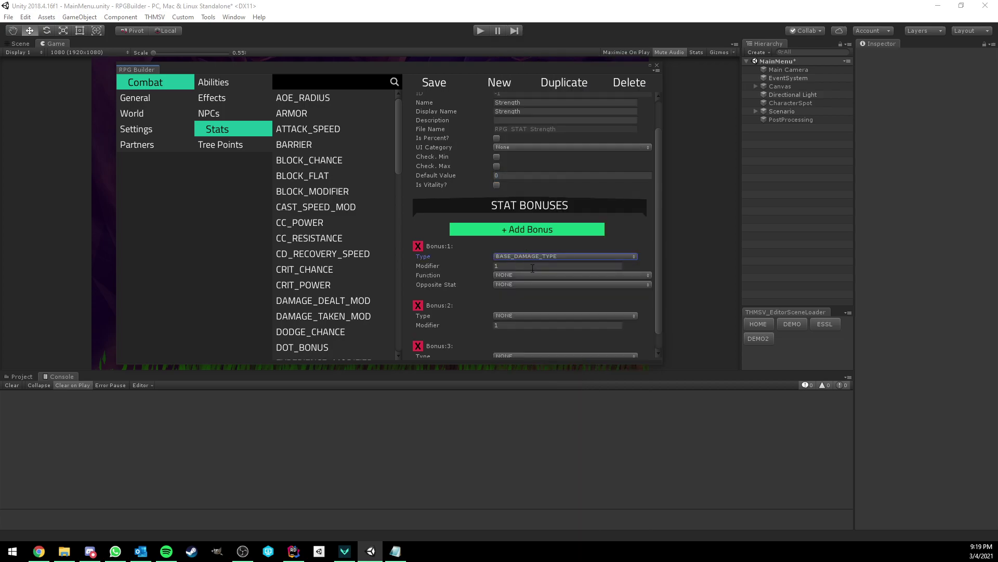
pyautogui.click(510, 276)
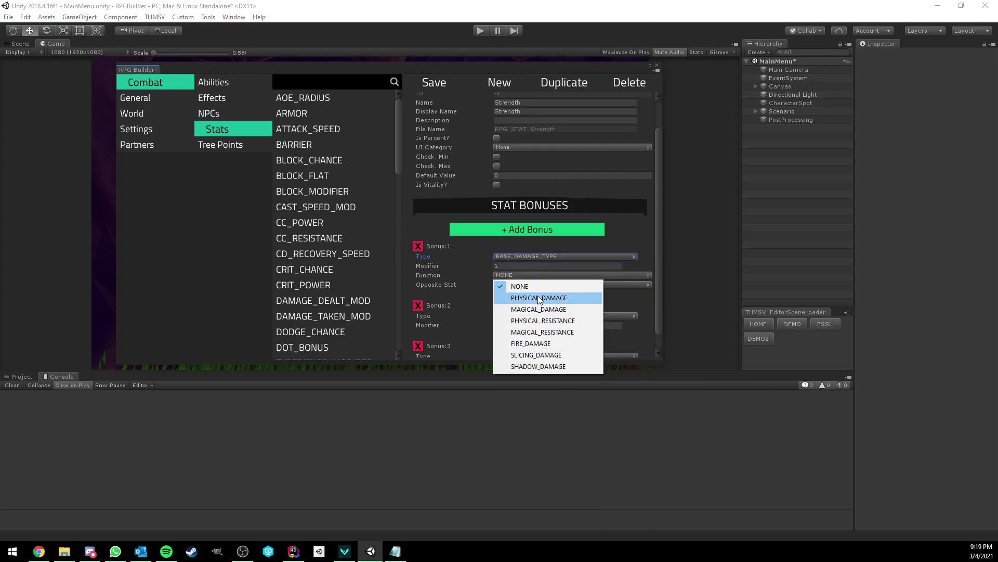
pyautogui.click(538, 297)
pyautogui.click(509, 266)
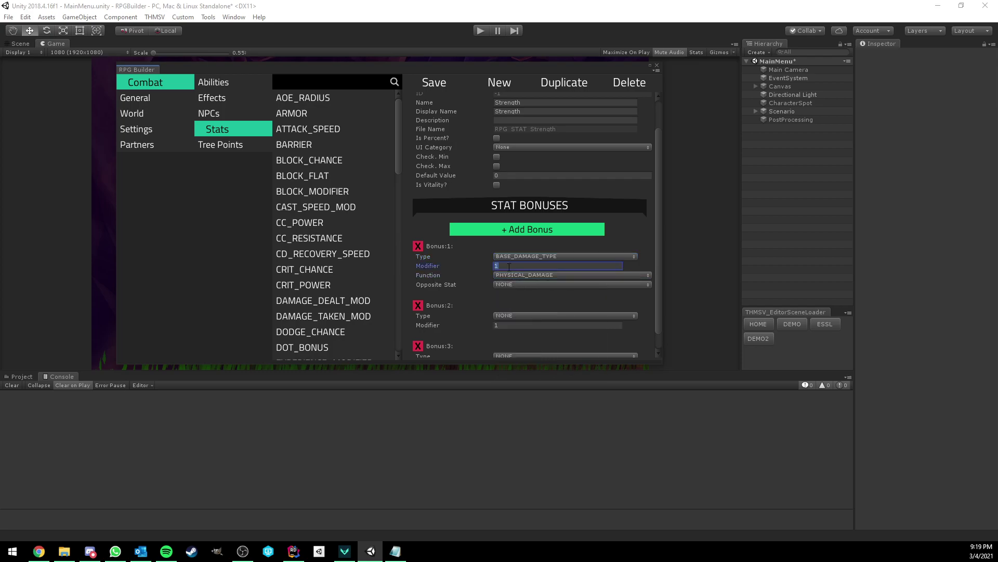
pyautogui.click(418, 305)
pyautogui.click(420, 328)
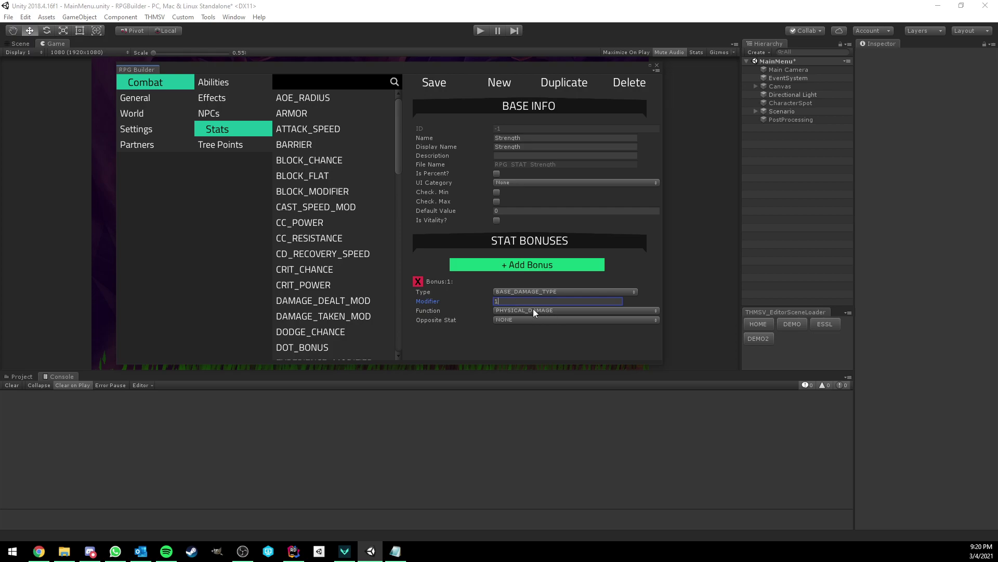
# - Try modifiers of 0.5 and 2 on the physical damage bonus
pyautogui.doubleClick(516, 302)
pyautogui.write('0.5')
pyautogui.doubleClick(509, 301)
pyautogui.write('2')
# - Add a second stat bonus of type LIFESTEAL with a modifier of 5
pyautogui.click(510, 264)
pyautogui.scroll(-1, 504, 265)
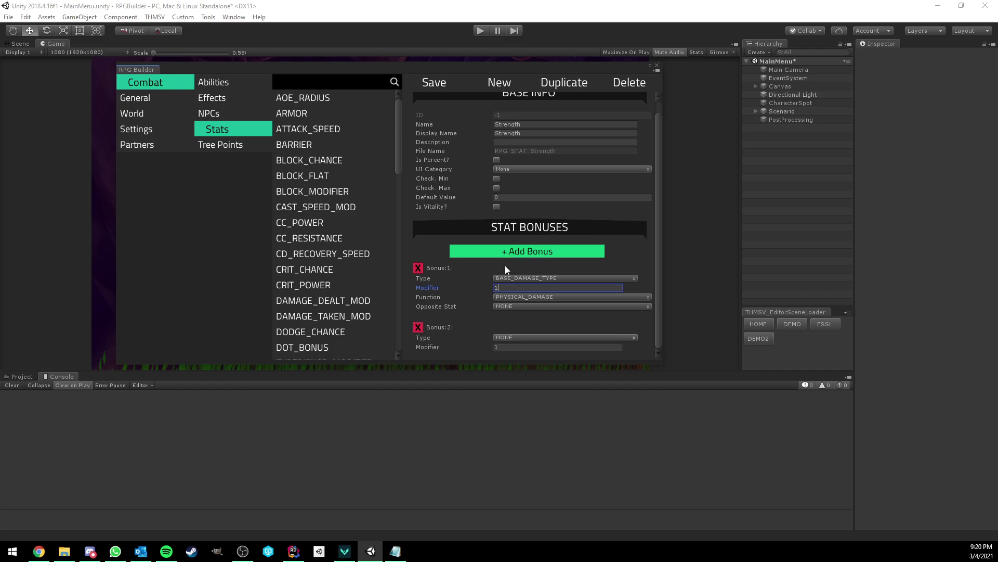
pyautogui.click(521, 337)
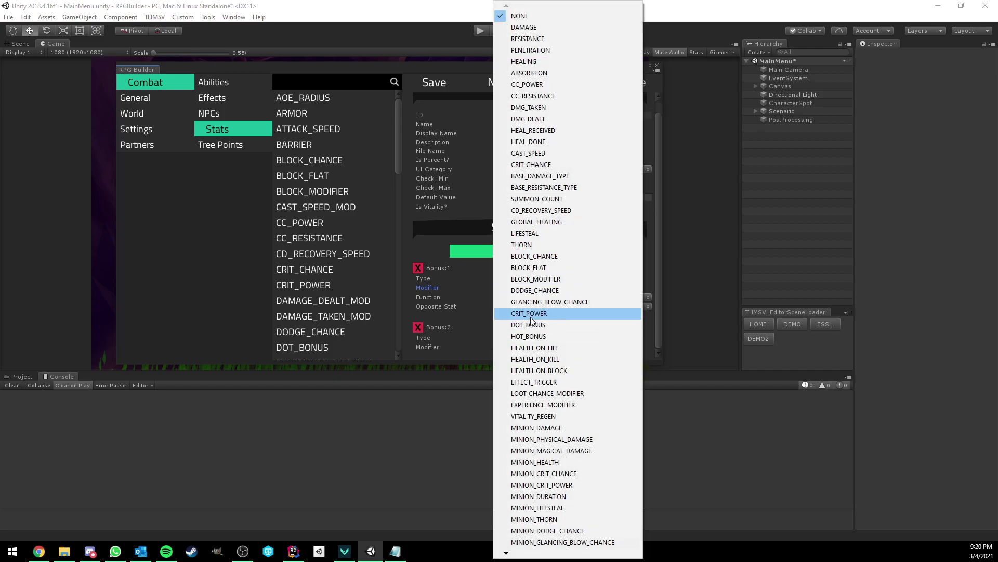
pyautogui.click(535, 234)
pyautogui.click(506, 346)
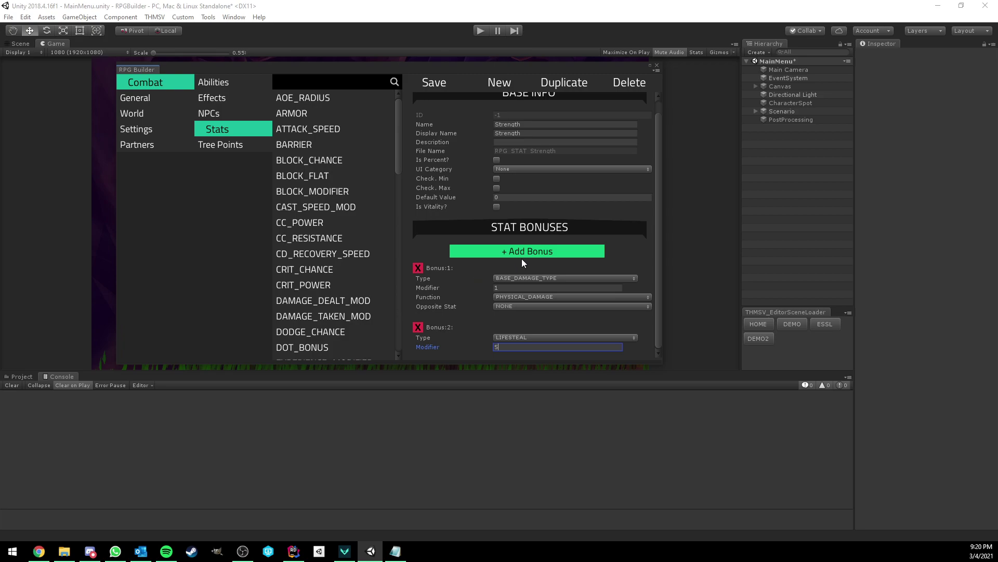
# - Add two more stat bonuses and browse the types available for the third one
pyautogui.click(491, 252)
pyautogui.click(491, 252)
pyautogui.scroll(-3, 492, 255)
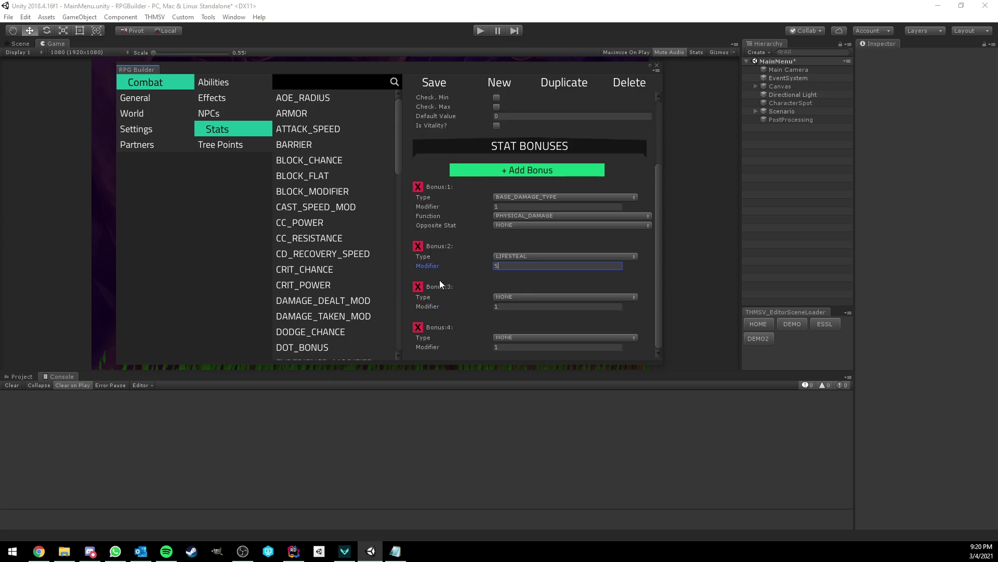
pyautogui.click(517, 295)
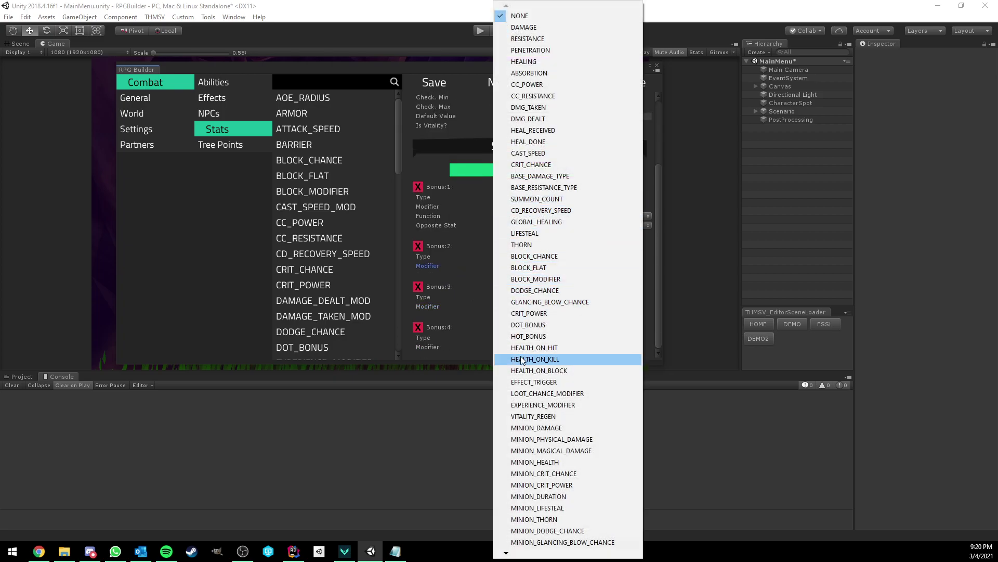
pyautogui.click(469, 313)
# - Remove the lifesteal bonus and the two empty bonuses, keeping only the physical damage bonus
pyautogui.scroll(3, 473, 298)
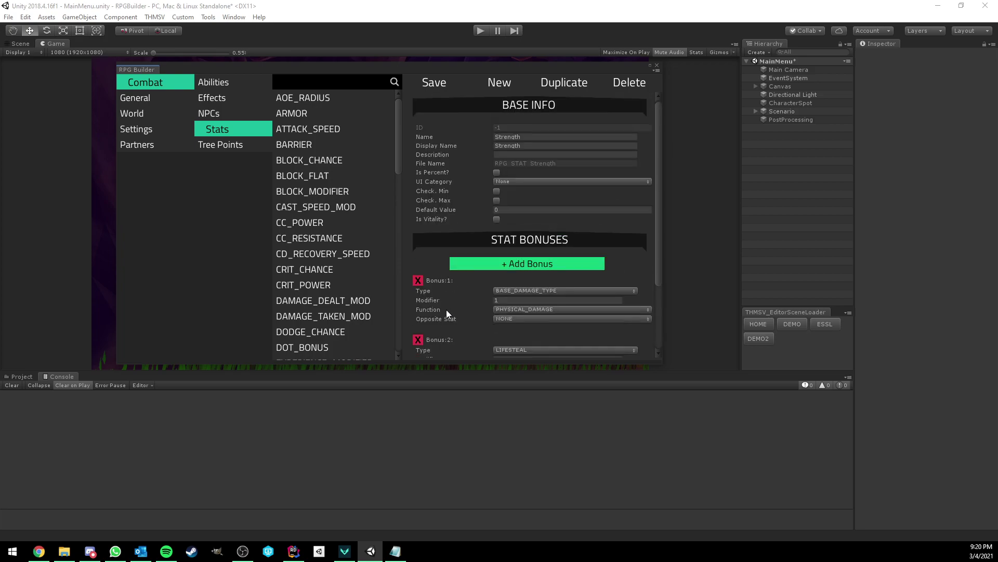
pyautogui.click(418, 341)
pyautogui.click(419, 320)
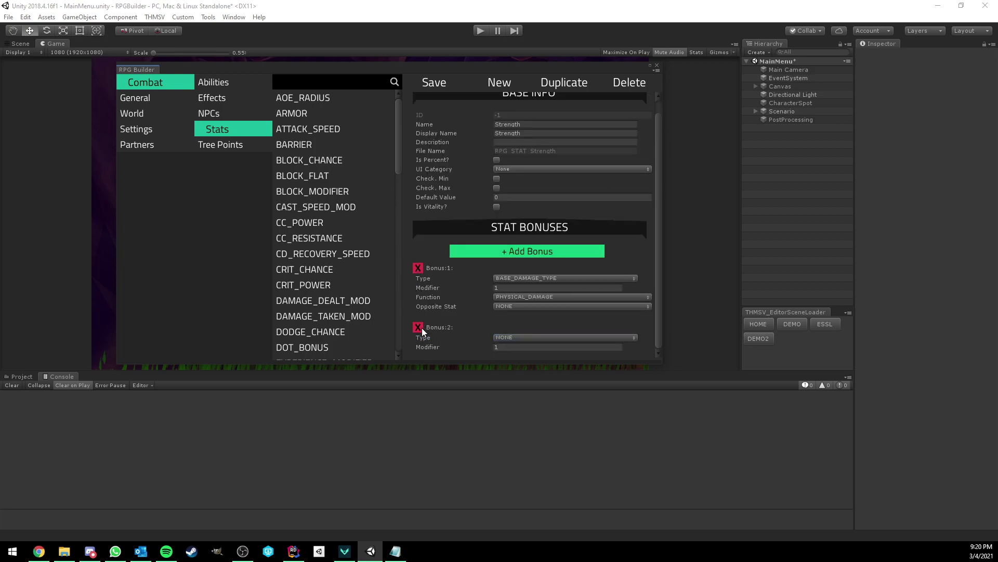
pyautogui.click(417, 287)
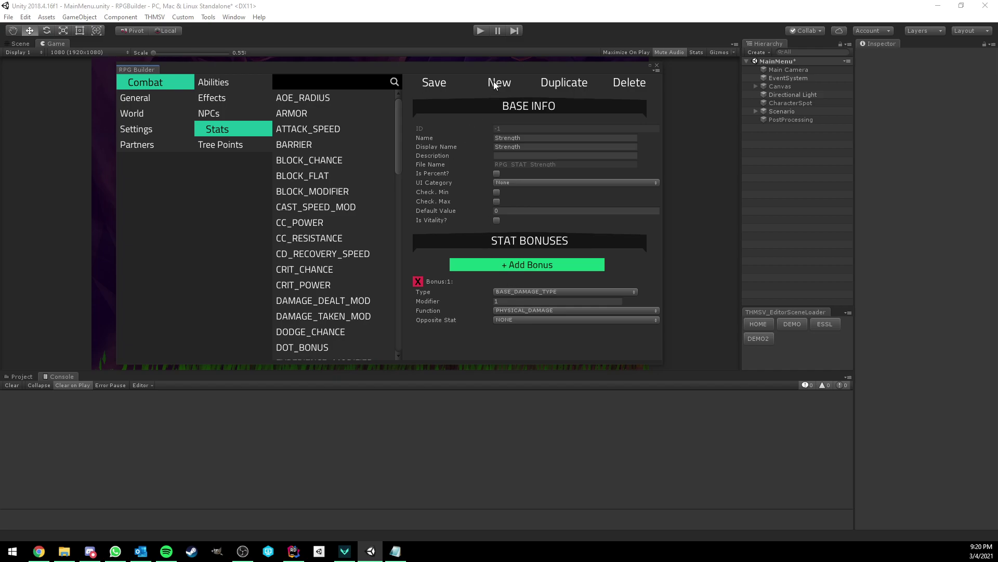
# - Change the type of the remaining bonus to BASE_RESISTANCE_TYPE
pyautogui.click(529, 292)
pyautogui.click(545, 191)
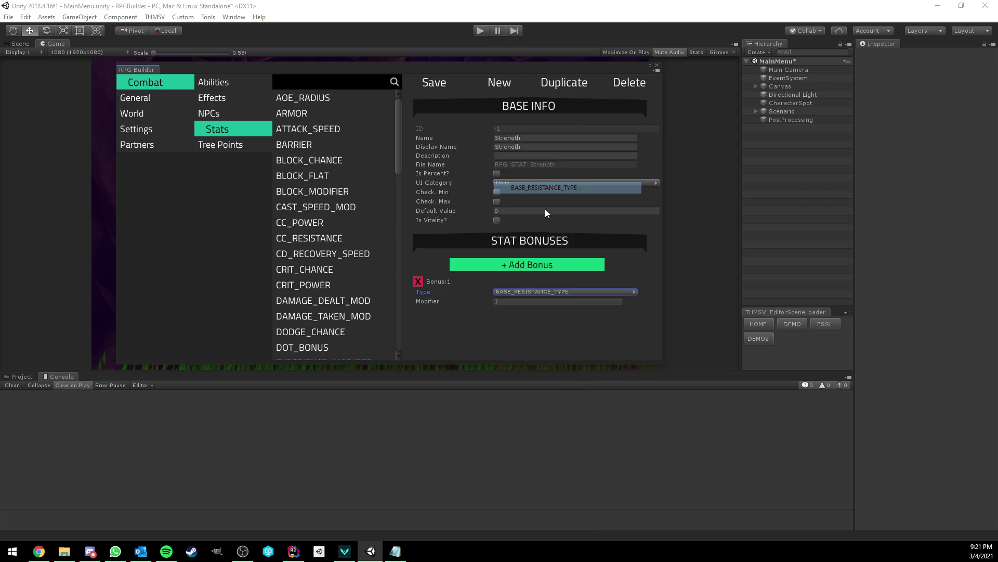
pyautogui.click(518, 300)
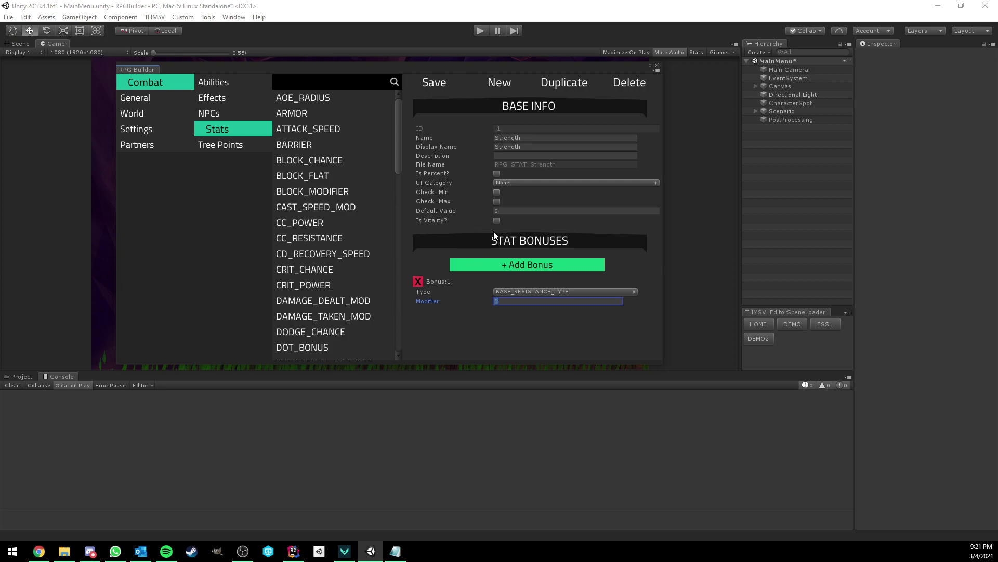
pyautogui.click(527, 289)
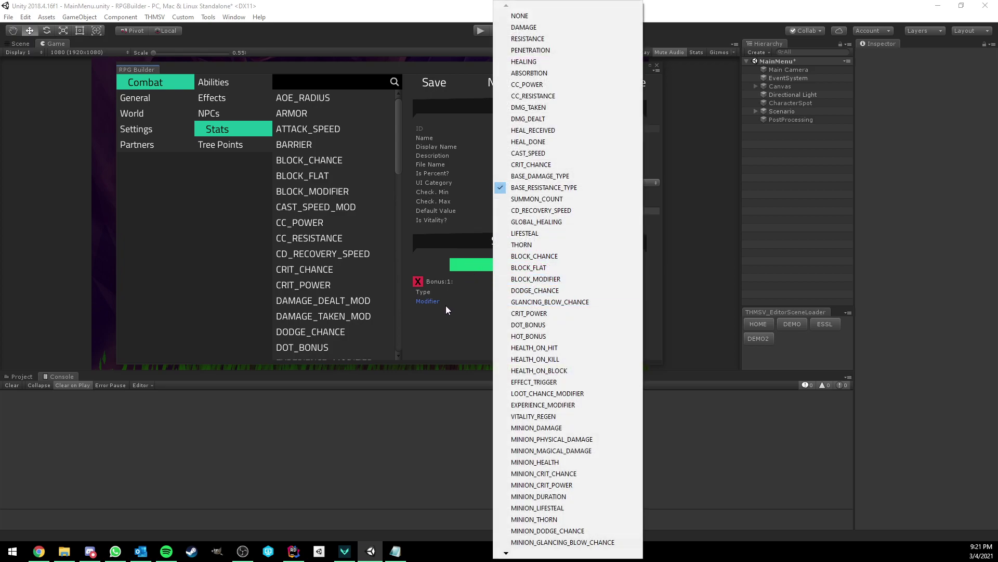
pyautogui.click(445, 306)
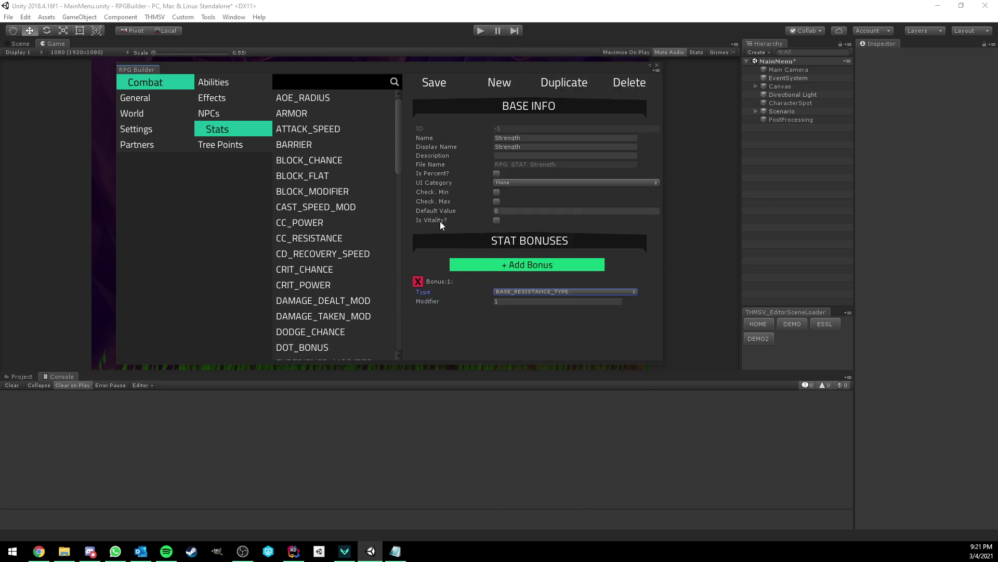
# - Mark the Strength stat as a vitality stat
pyautogui.click(497, 221)
pyautogui.click(497, 222)
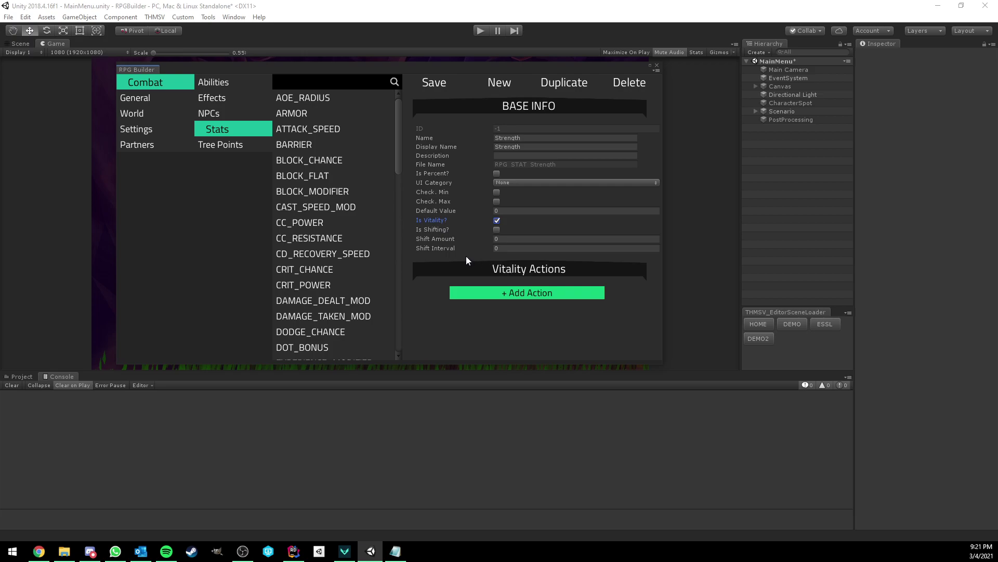
pyautogui.click(498, 221)
pyautogui.click(498, 221)
pyautogui.click(497, 229)
# - Add two vitality actions to the Strength stat and remove the first of them
pyautogui.click(520, 293)
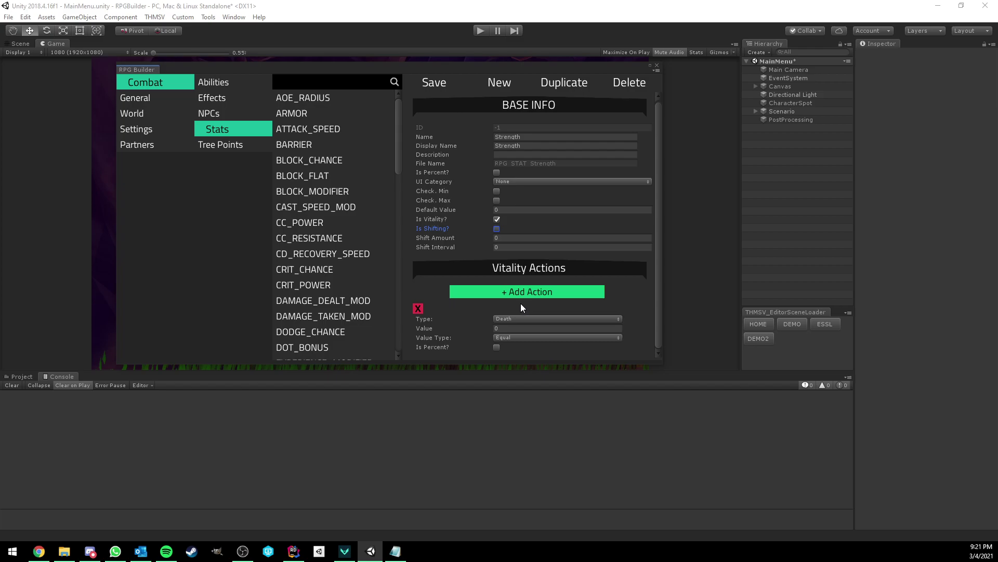
pyautogui.click(494, 292)
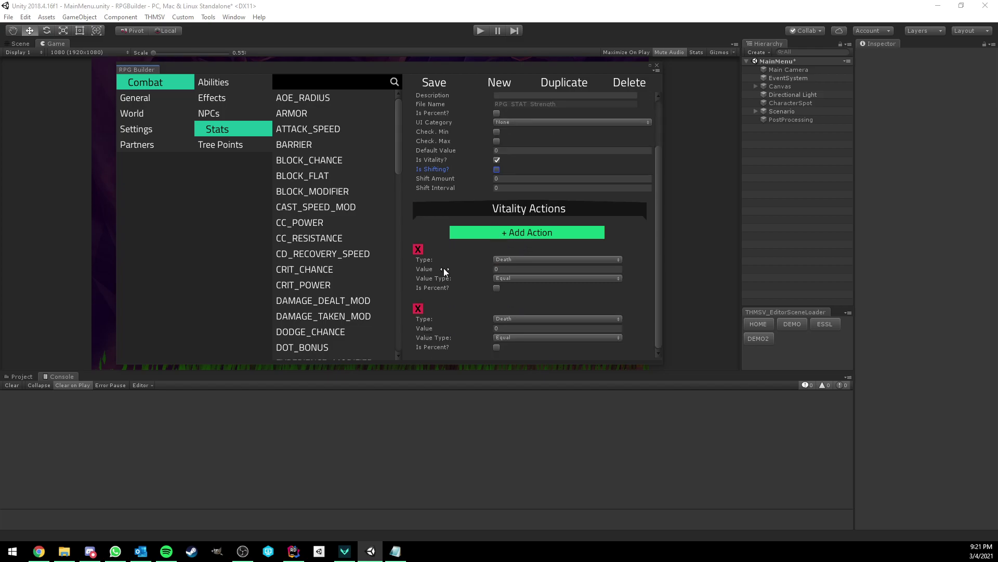
pyautogui.click(418, 249)
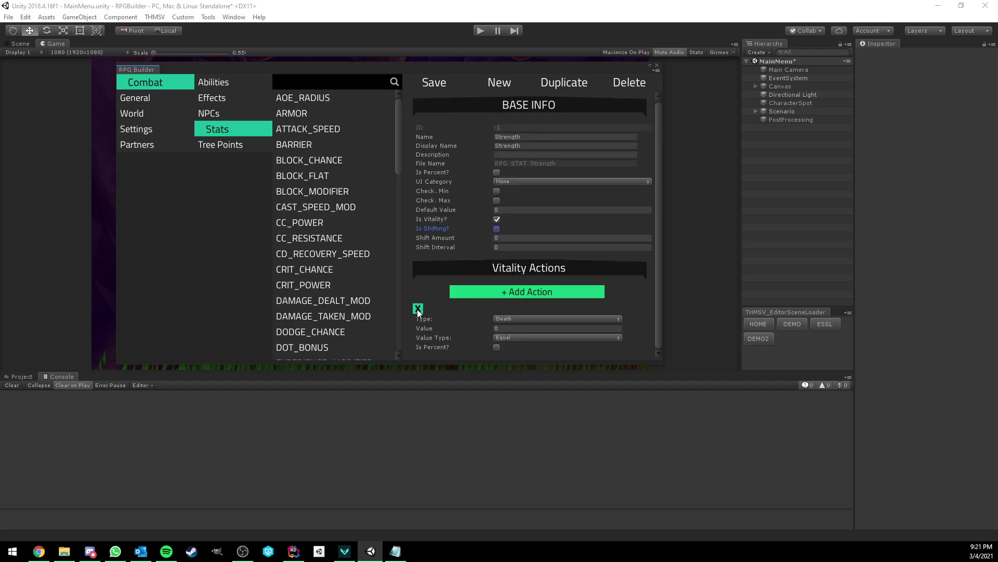